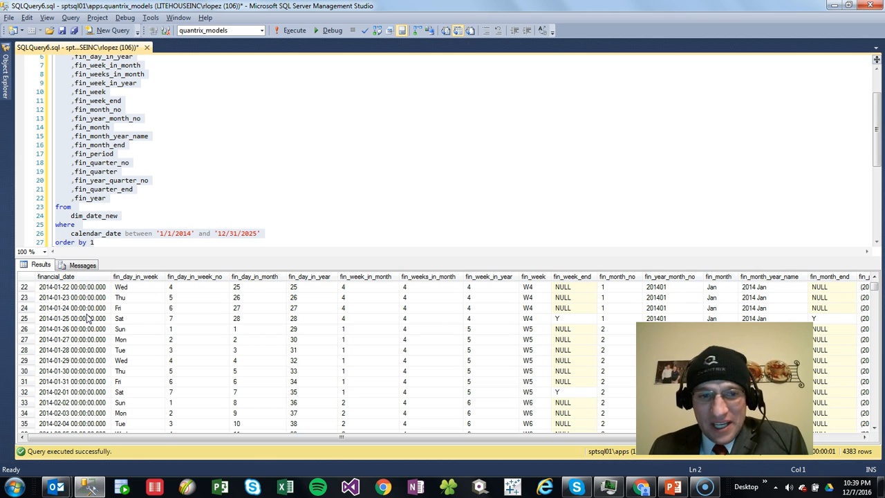
left_click(86, 317)
left_click(137, 299)
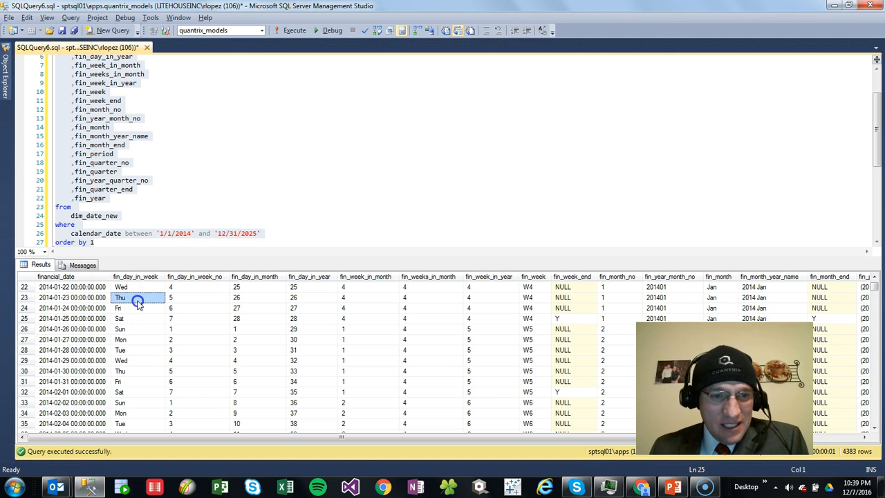
left_click(311, 308)
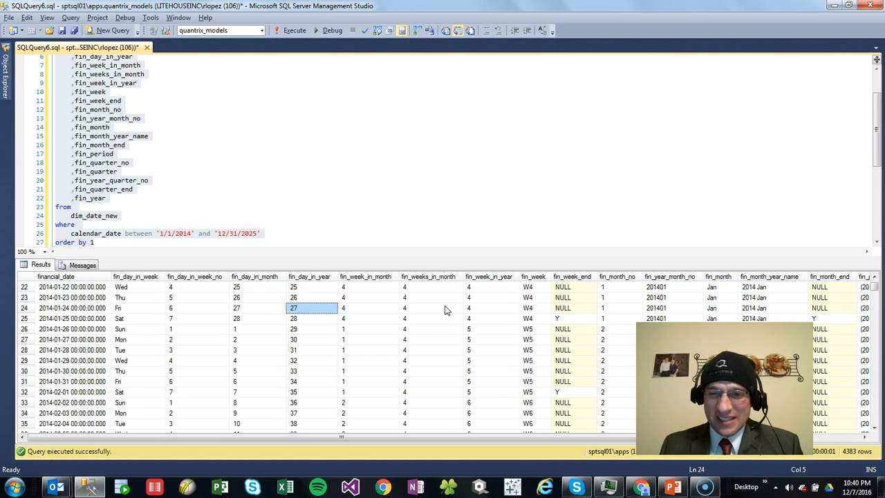
key("alt+Tab")
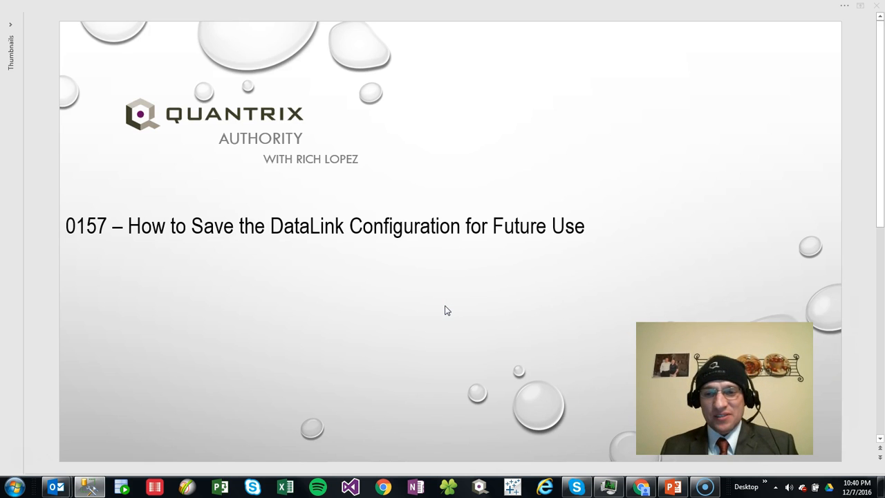
left_click(441, 327)
Switch to Quantrix Modeler and create a new DataLink that uses a JDBC Data Source.
key("alt+Tab")
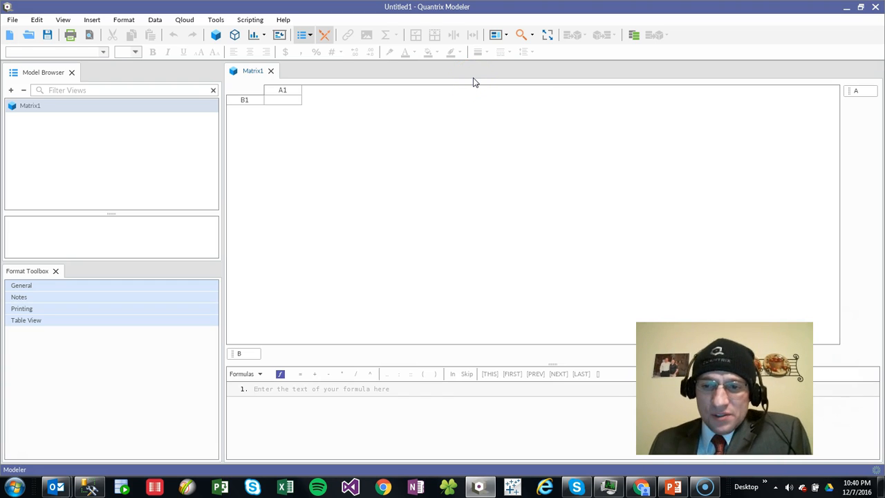
left_click(152, 21)
mouse_move(161, 31)
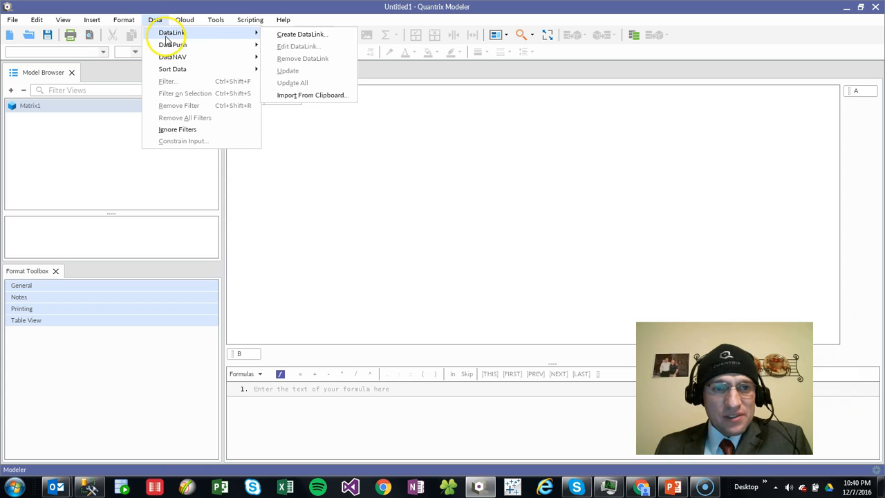
left_click(280, 35)
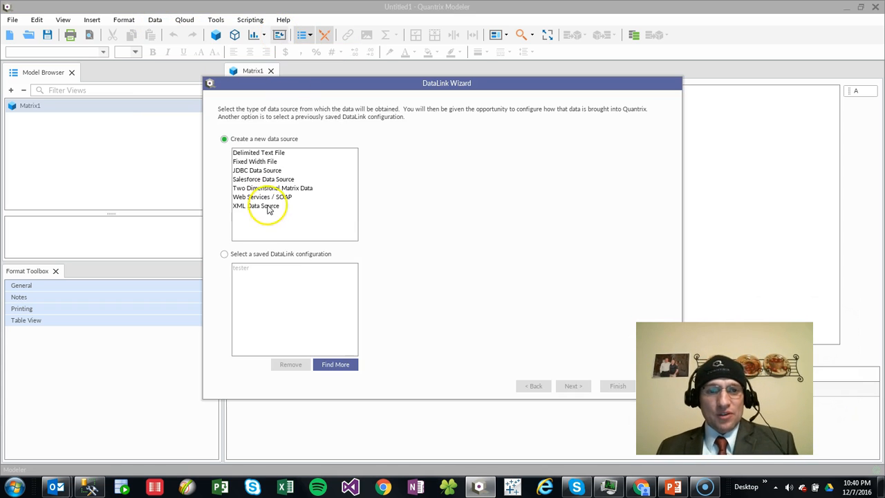
left_click(253, 171)
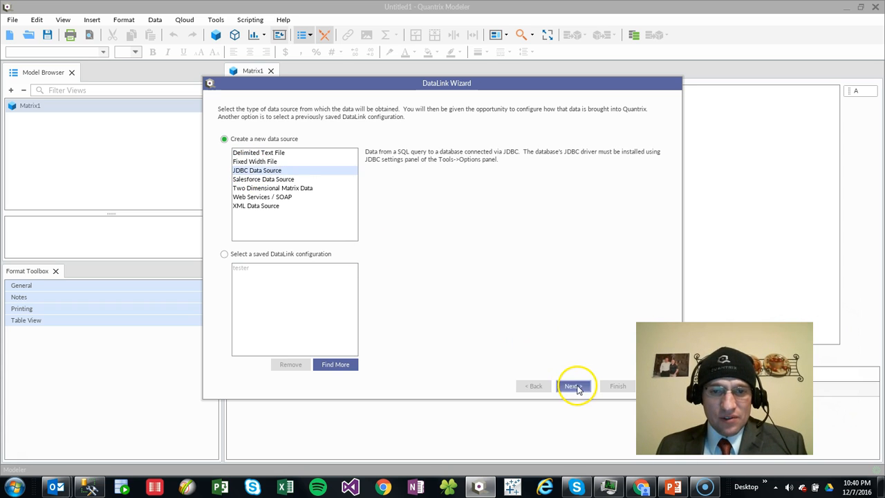
left_click(573, 385)
Choose the saved JDBC Quantrix_Models connection configuration for the data source and continue to the query setup.
left_click(380, 138)
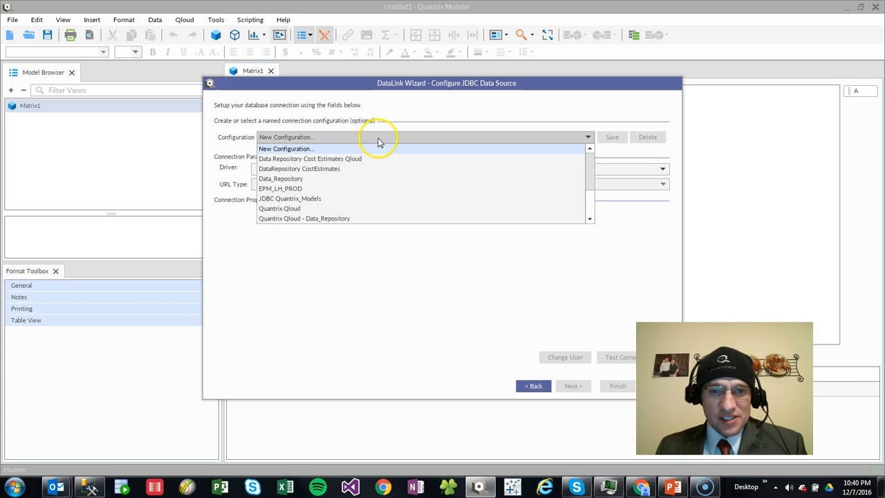
left_click(336, 199)
left_click(585, 386)
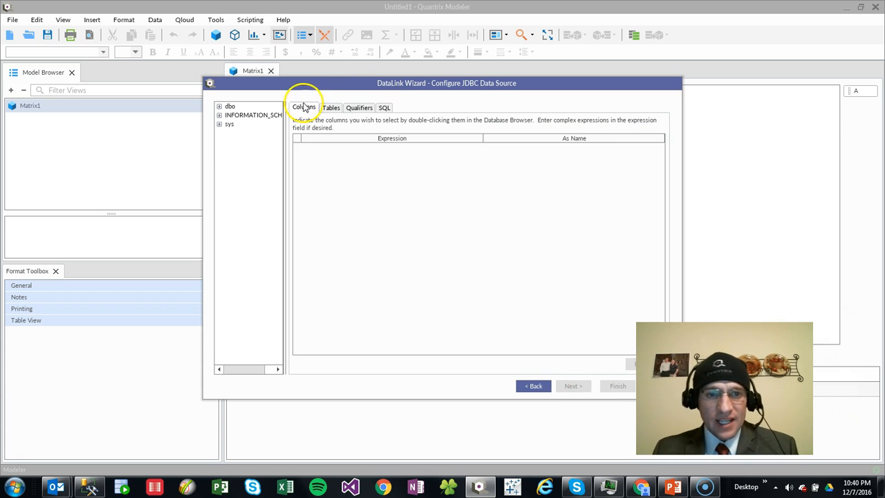
Expand the dim_date_new table under the dbo schema and widen the database browser to show the full column names.
left_click(219, 108)
left_click_drag(279, 148, 280, 194)
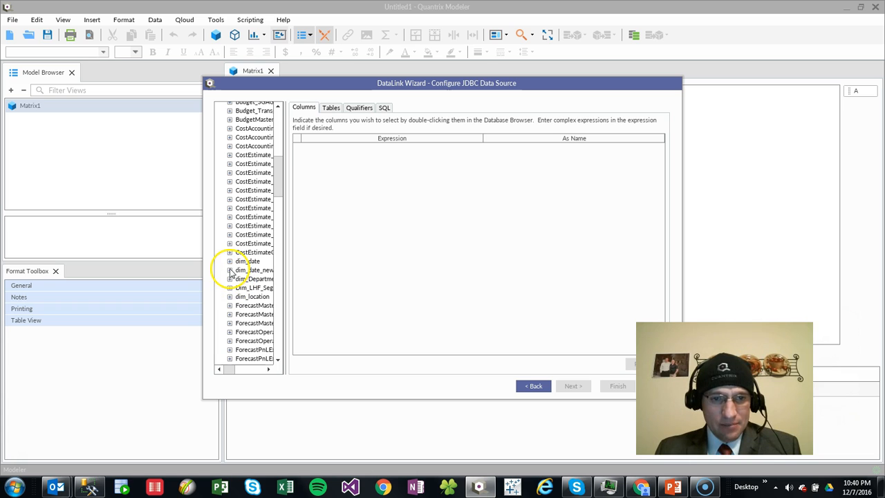
left_click(230, 270)
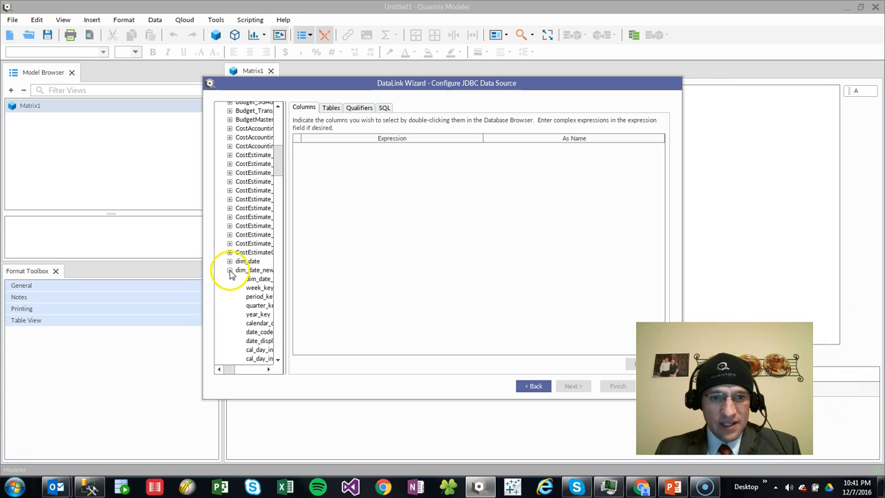
left_click_drag(276, 163, 288, 203)
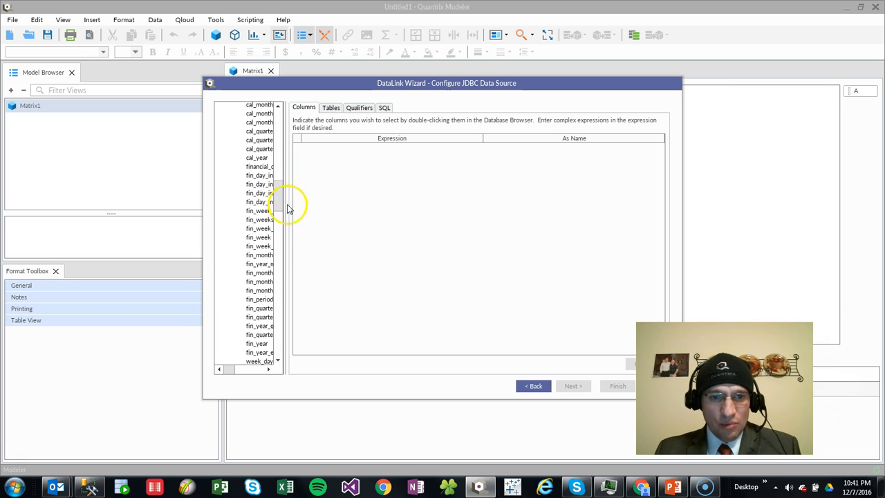
left_click_drag(297, 244, 324, 232)
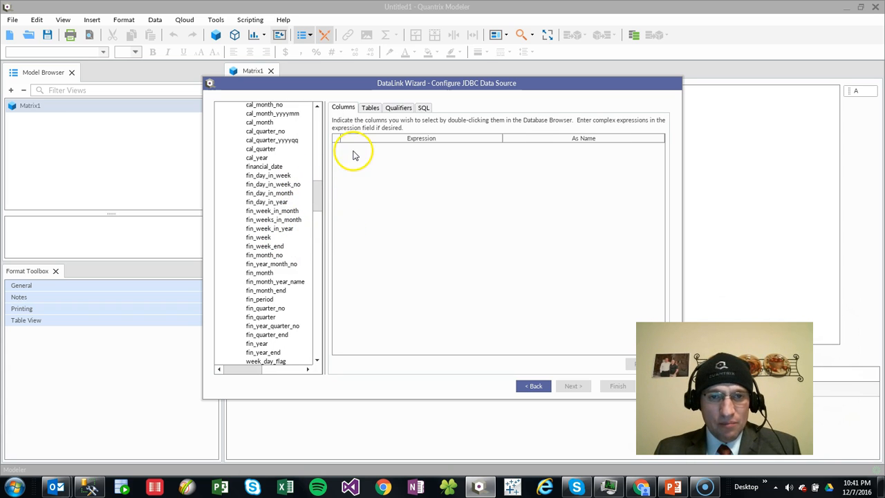
Add all the dim_date_new columns from financial_date through fin_year to the query.
double_click(264, 167)
double_click(267, 176)
left_click(269, 185)
double_click(269, 184)
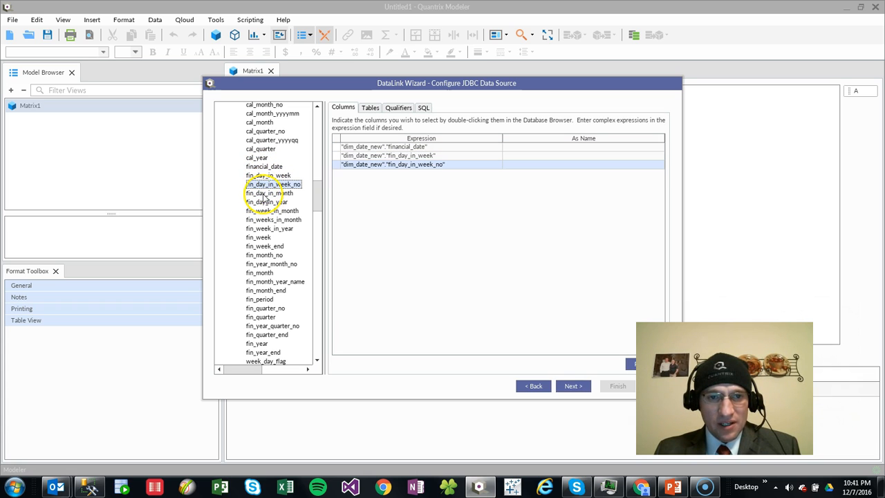
double_click(266, 192)
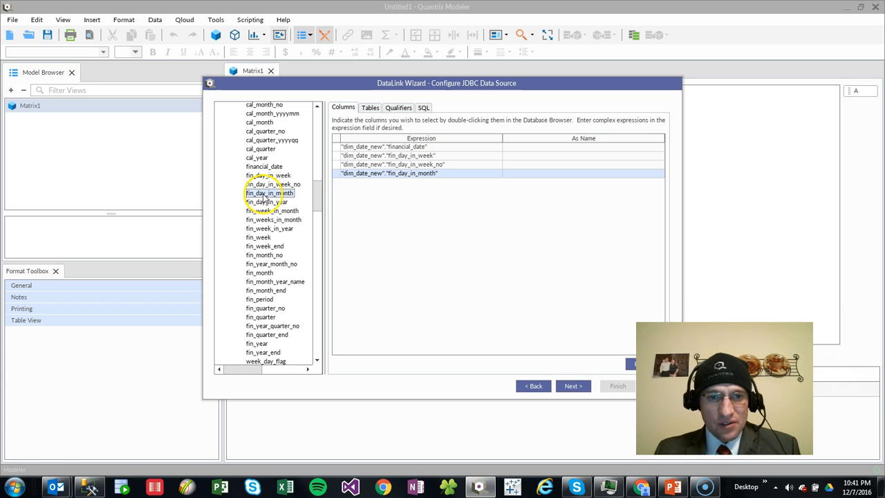
left_click(25, 458)
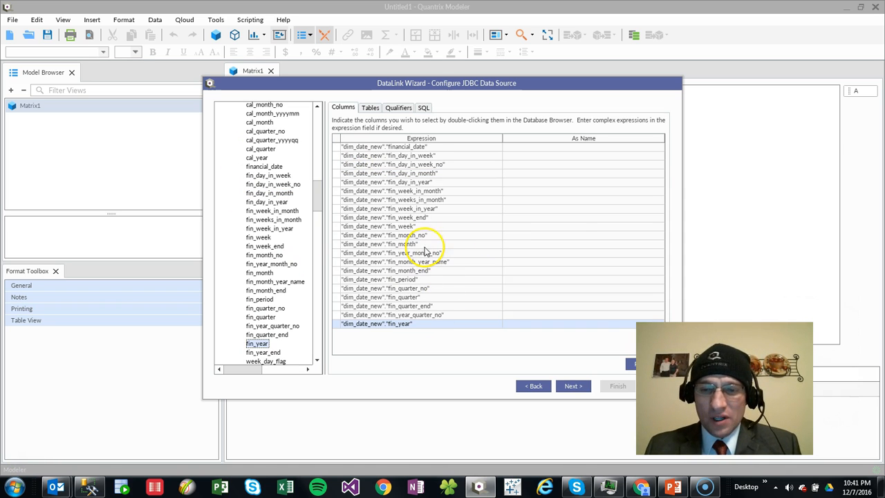
Add a qualifier limiting dim_date_new fin_year to BETWEEN '2015' AND '2020', and preview the resulting data.
left_click(399, 108)
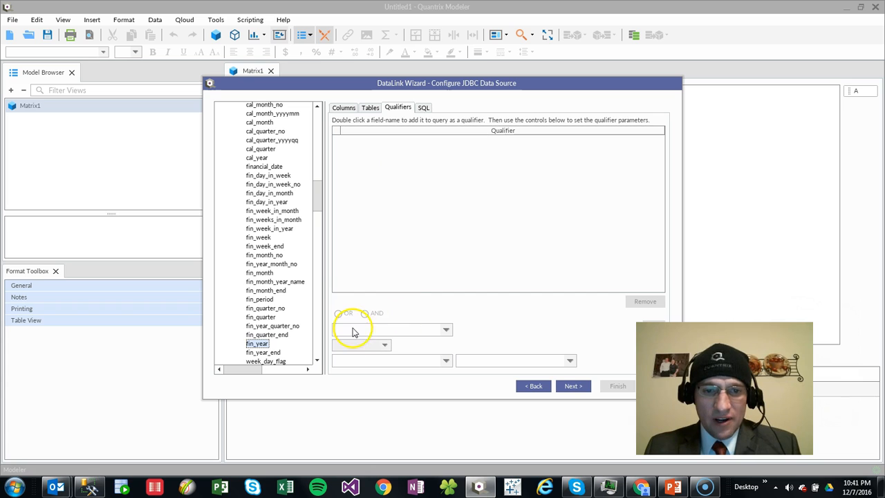
double_click(258, 344)
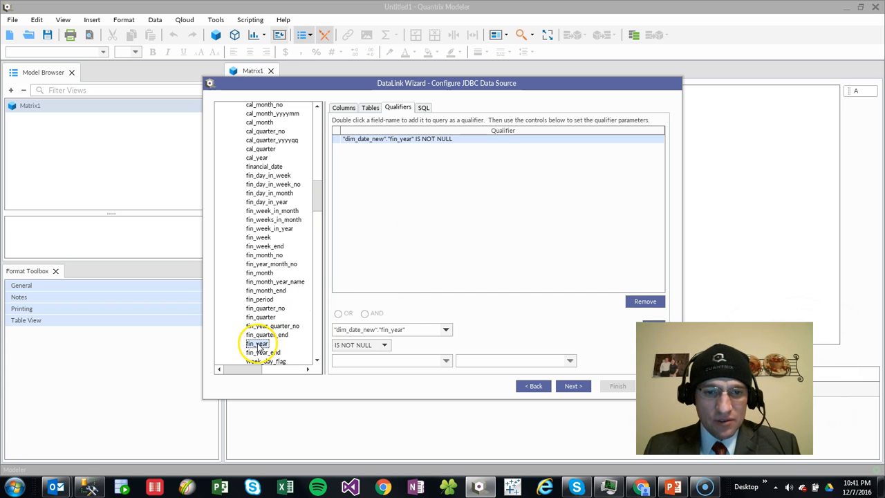
left_click(359, 345)
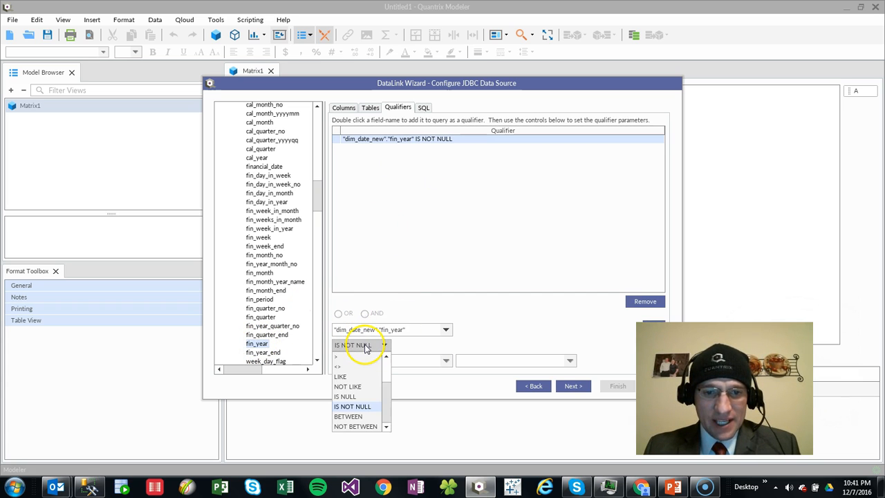
left_click(352, 416)
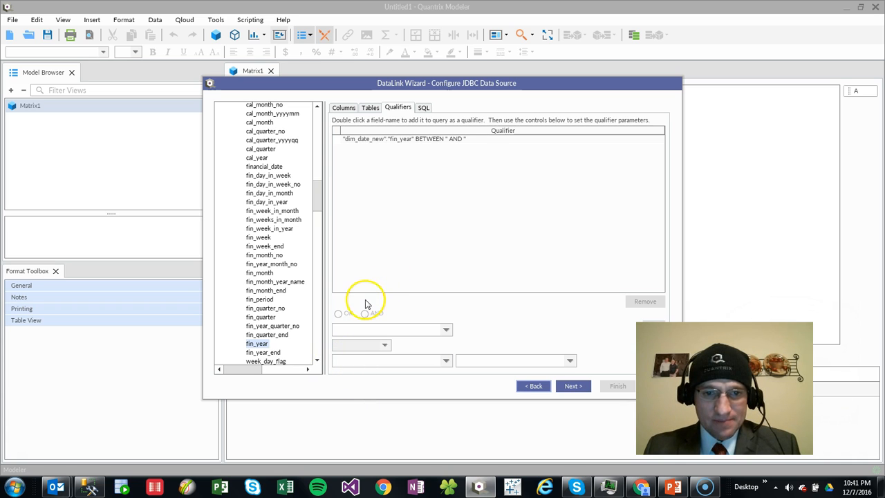
left_click(438, 140)
left_click(341, 359)
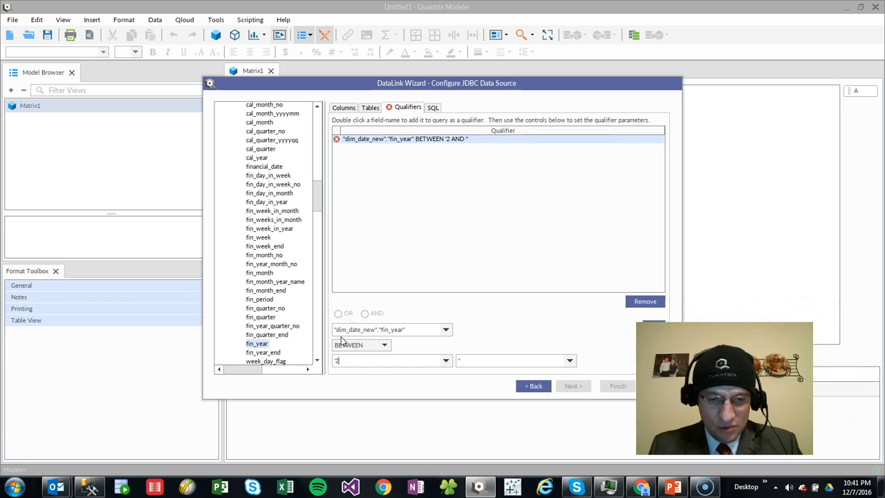
type("2015'")
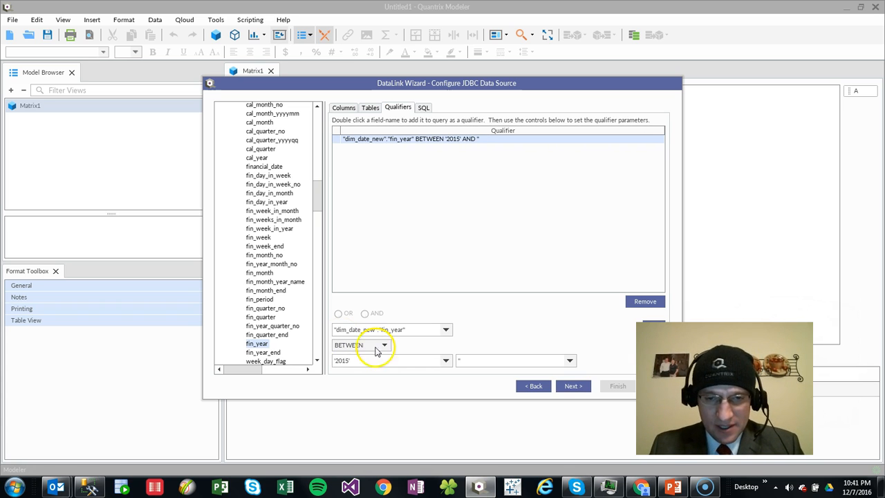
key("BackSpace")
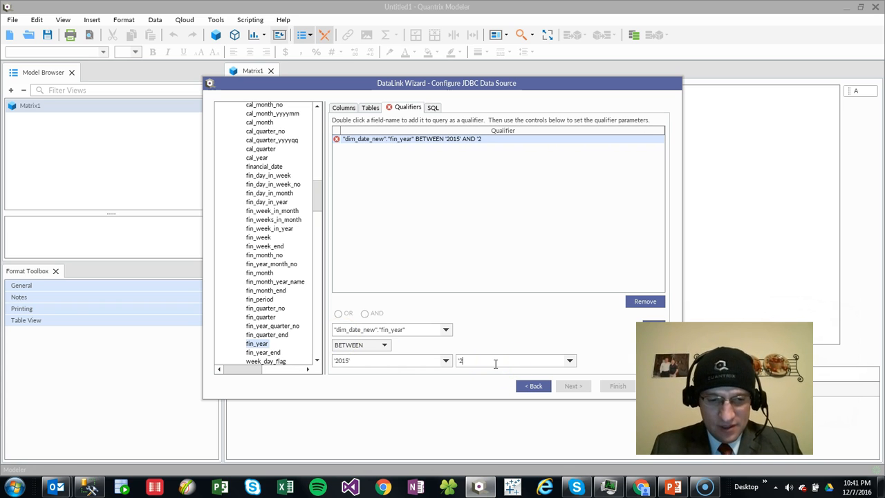
type("2020'")
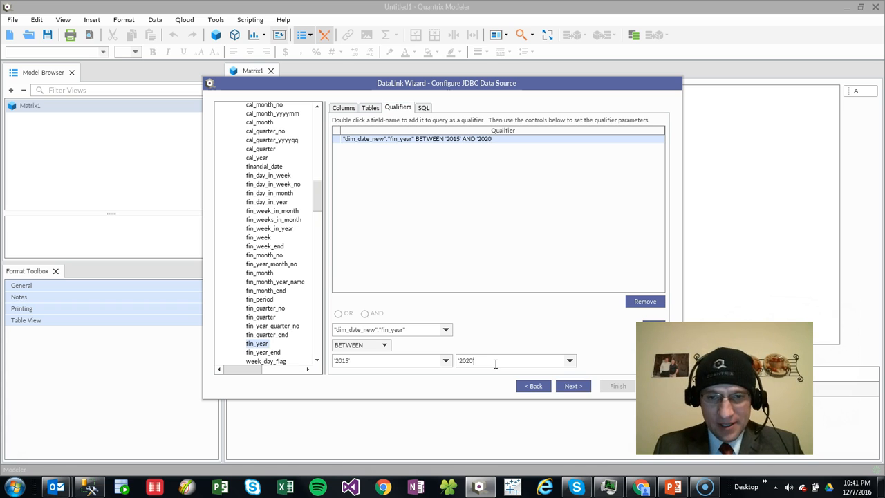
left_click(591, 391)
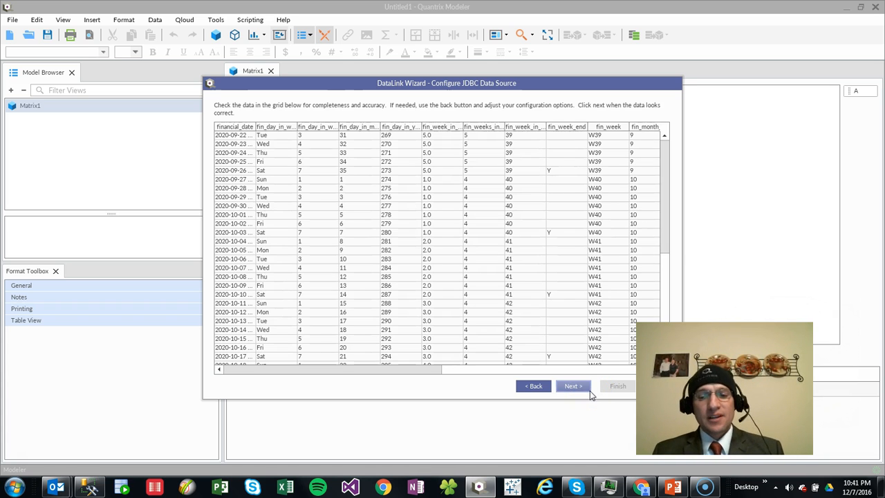
Set the data destination to Two Dimensional Matrix, keeping the option to replace row/column data from the previous import.
left_click(573, 386)
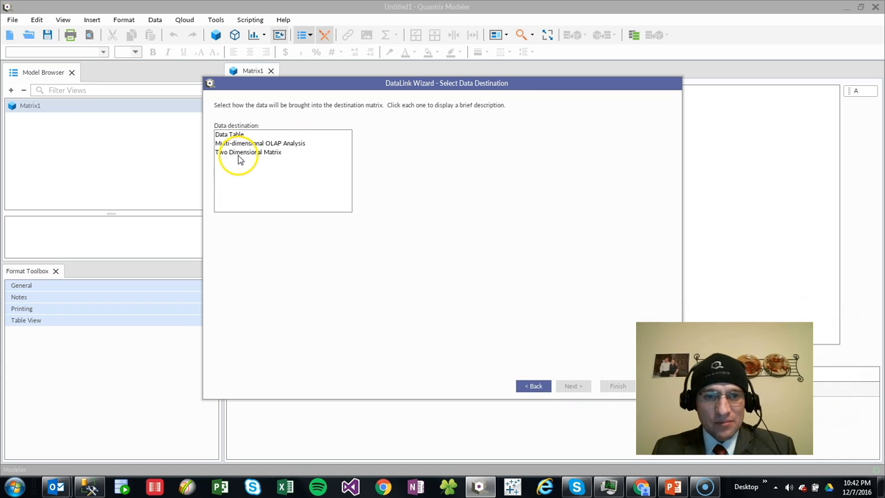
double_click(239, 157)
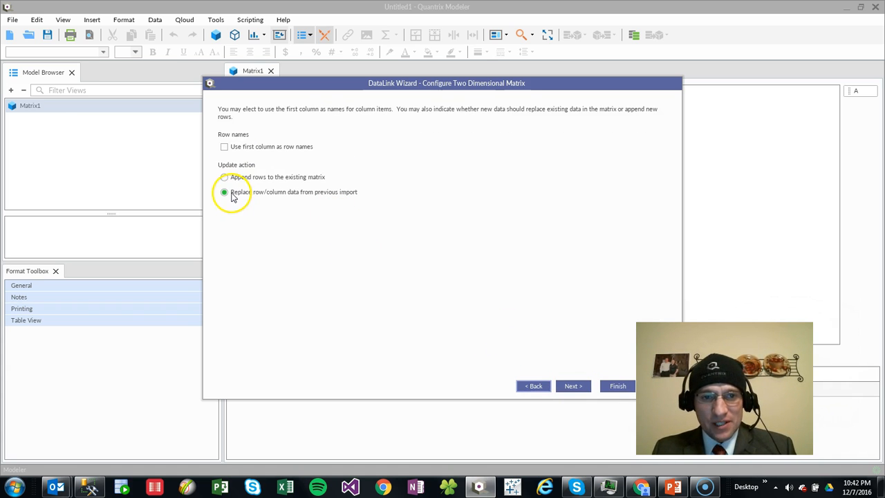
left_click(573, 386)
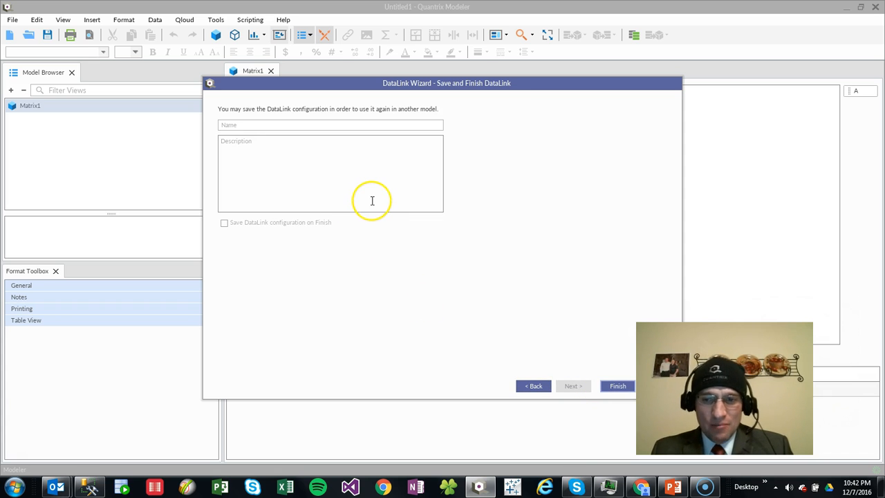
Save the DataLink configuration as DateDimFinancialDates with the description "This has all the dimensional data by Fiscal Date." and finish the import.
left_click(260, 141)
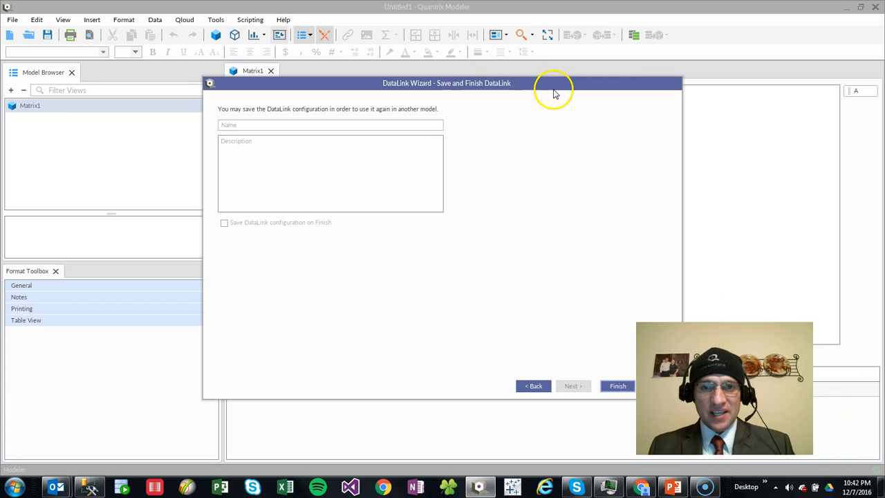
left_click(239, 126)
type("DateDimFinancialDates")
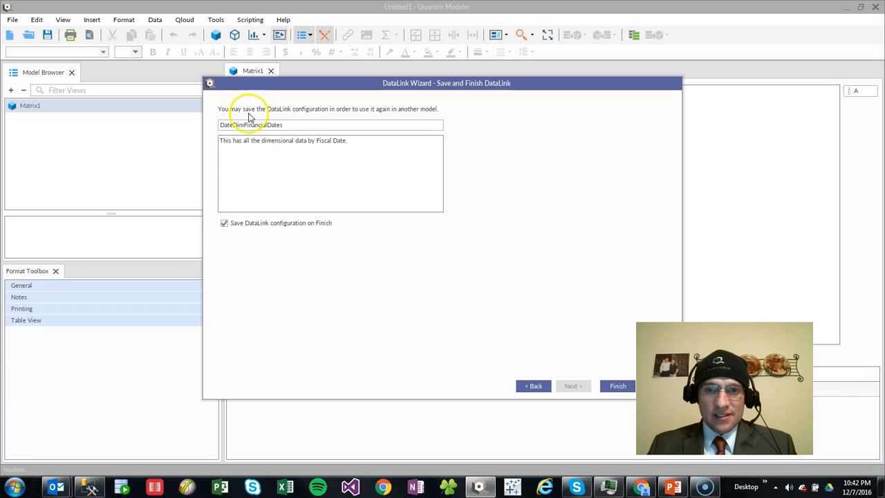
left_click(623, 390)
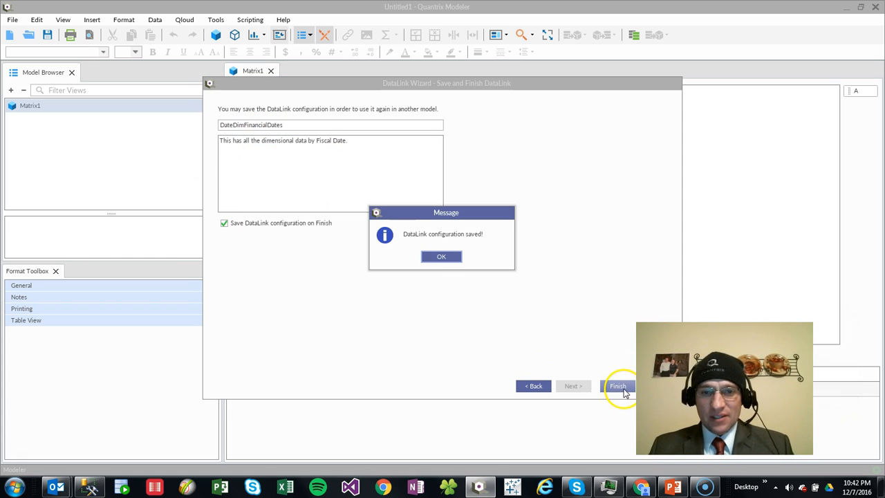
left_click(434, 256)
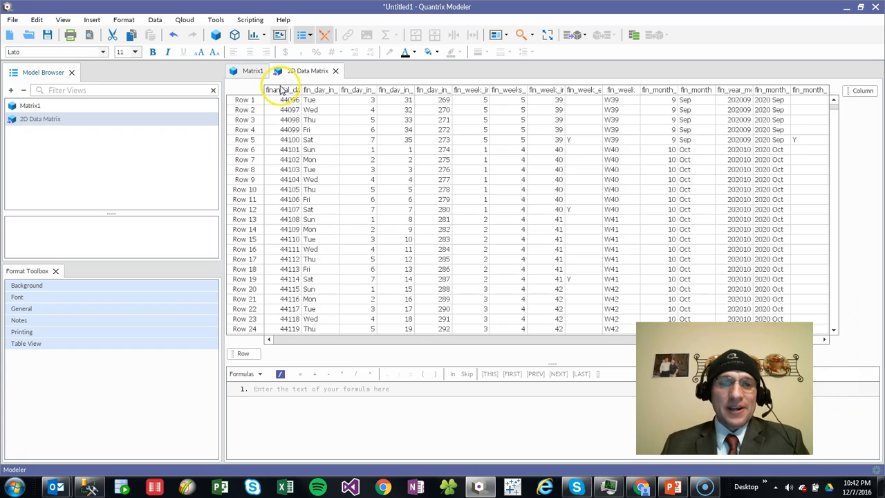
left_click(312, 112)
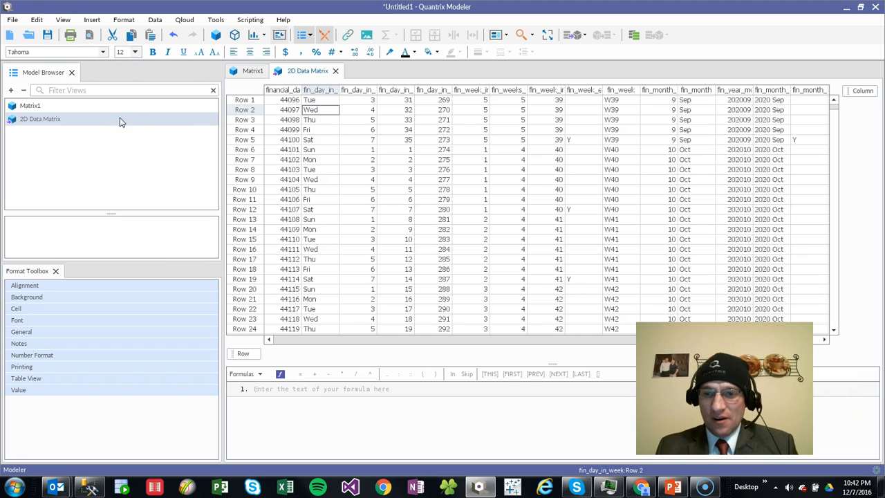
left_click(296, 111)
left_click(423, 149)
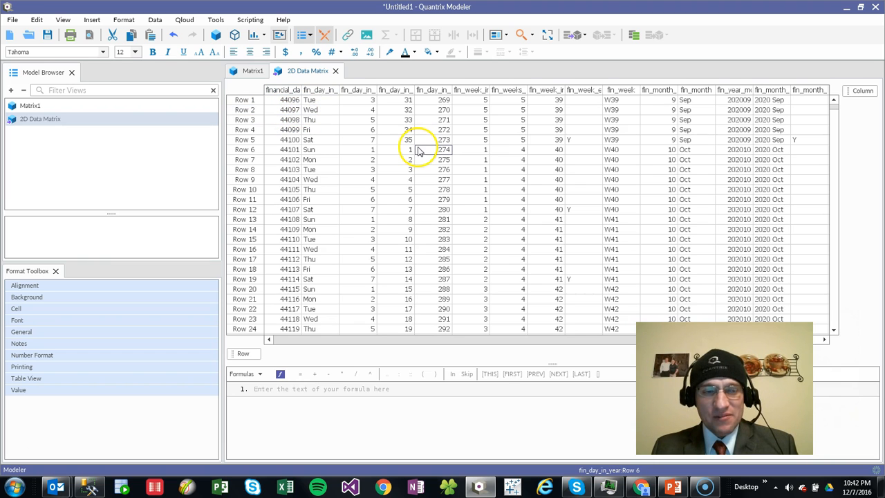
Create a new blank model, close the surplus Untitled3 model, and maximize the Untitled2 window.
left_click(13, 21)
mouse_move(24, 33)
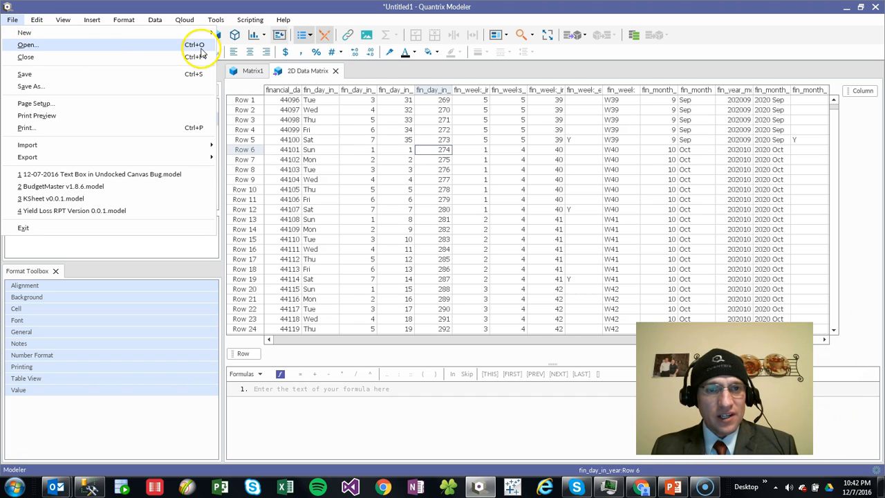
mouse_move(249, 21)
left_click(9, 41)
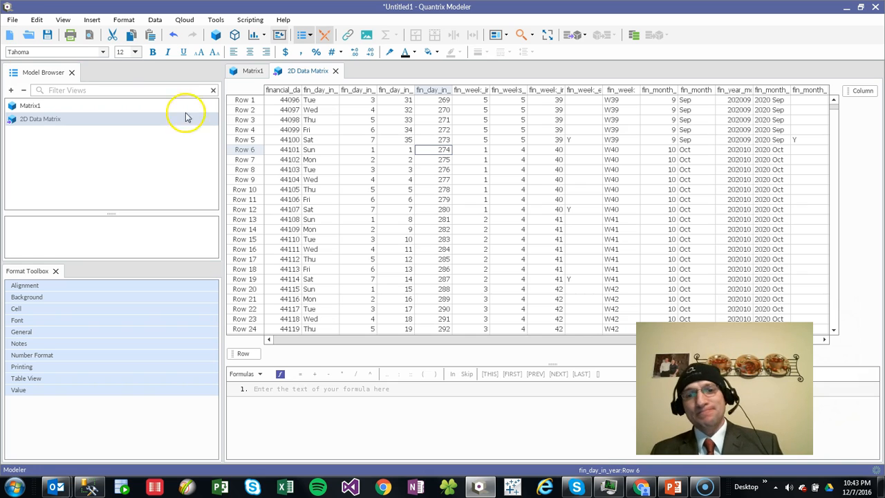
left_click(14, 36)
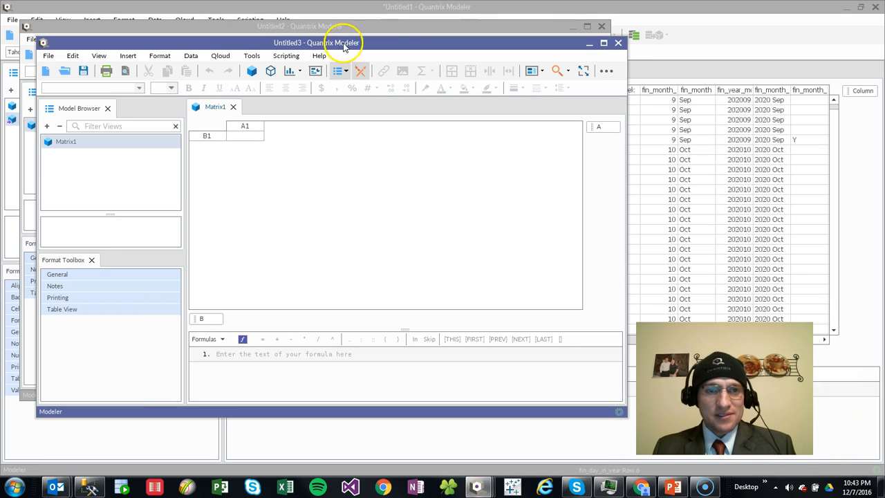
left_click(618, 43)
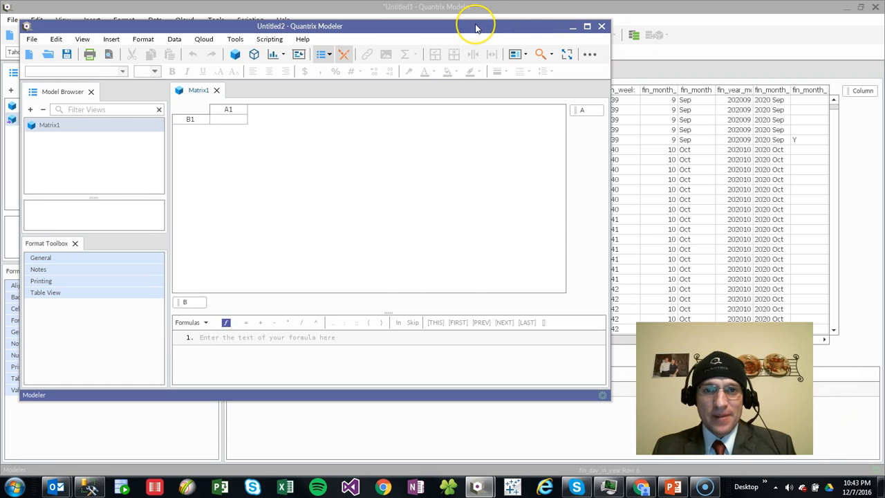
double_click(475, 27)
Start a new DataLink in Untitled2 from the saved DataLink configuration DateDimFinancialDates.
left_click(155, 20)
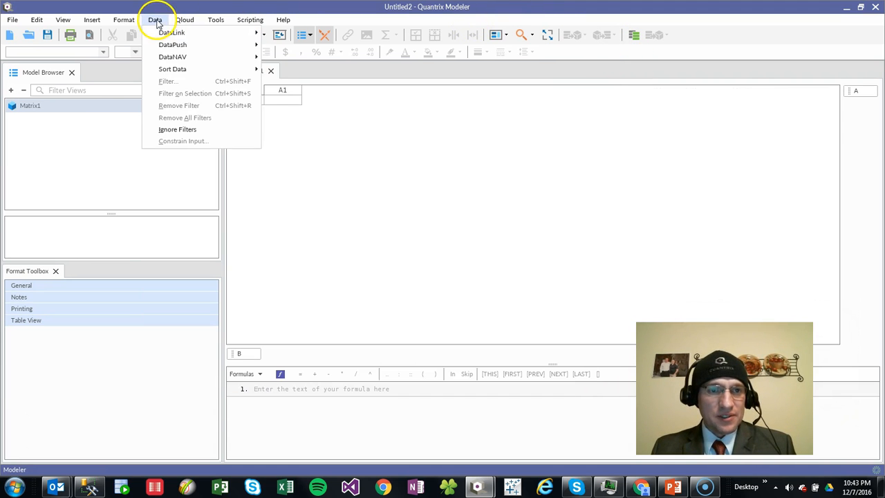
mouse_move(237, 34)
left_click(297, 34)
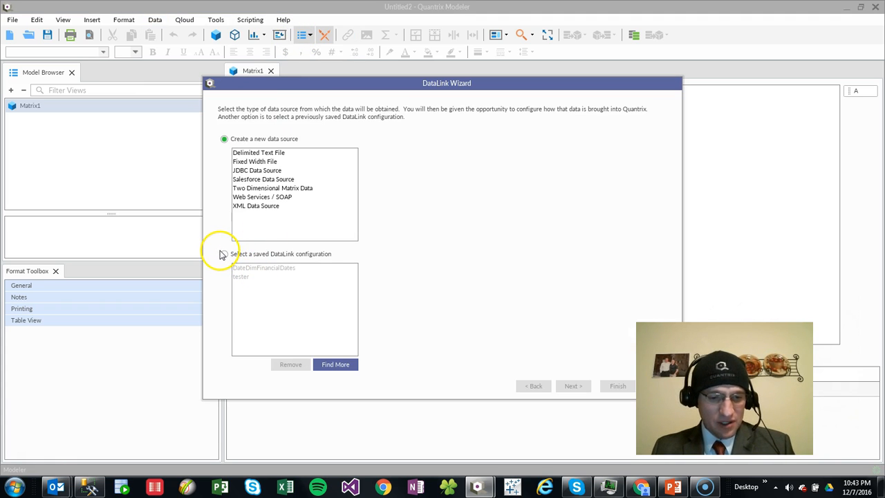
left_click_drag(220, 235, 375, 288)
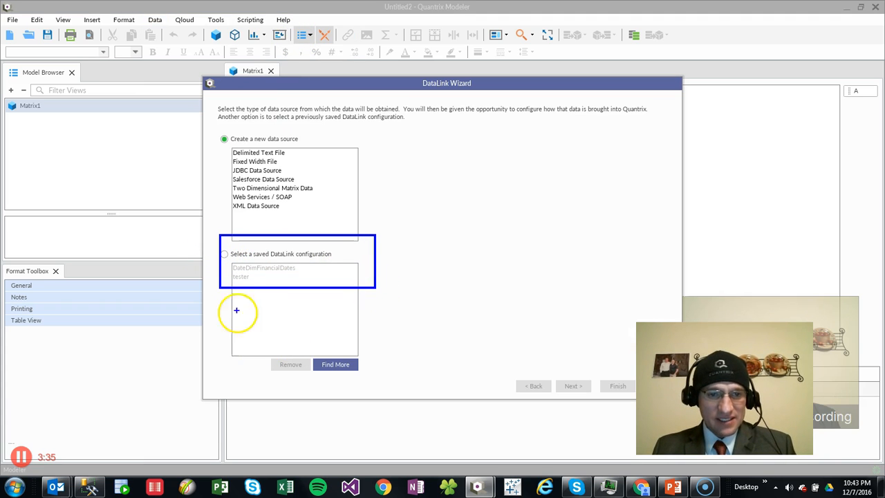
left_click_drag(225, 260, 327, 274)
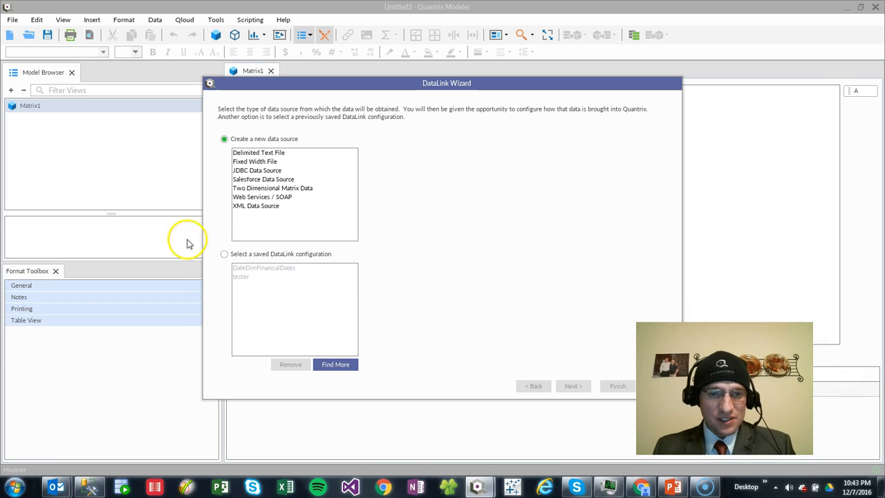
left_click(224, 254)
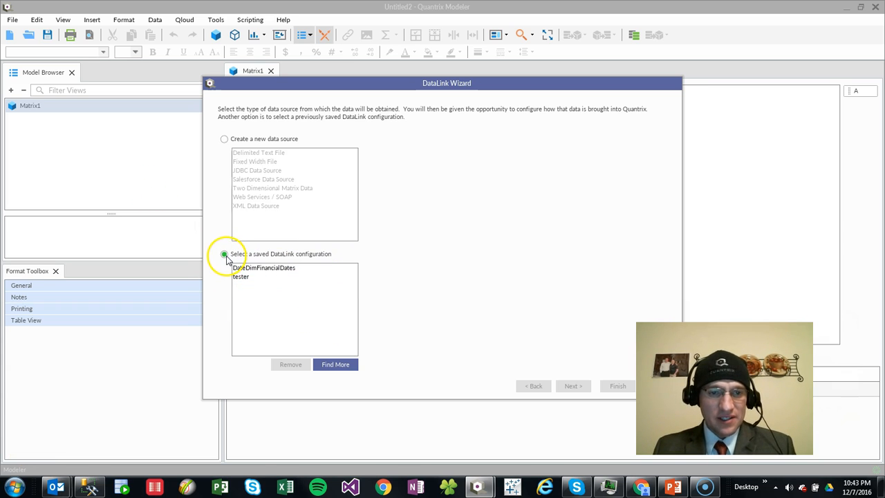
left_click(278, 269)
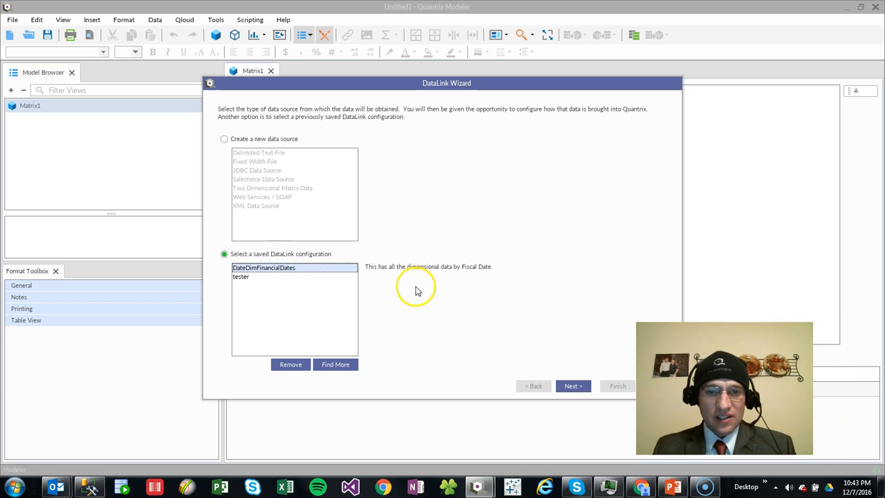
mouse_move(358, 253)
left_mouse_down()
mouse_move(405, 282)
mouse_move(514, 288)
left_mouse_up()
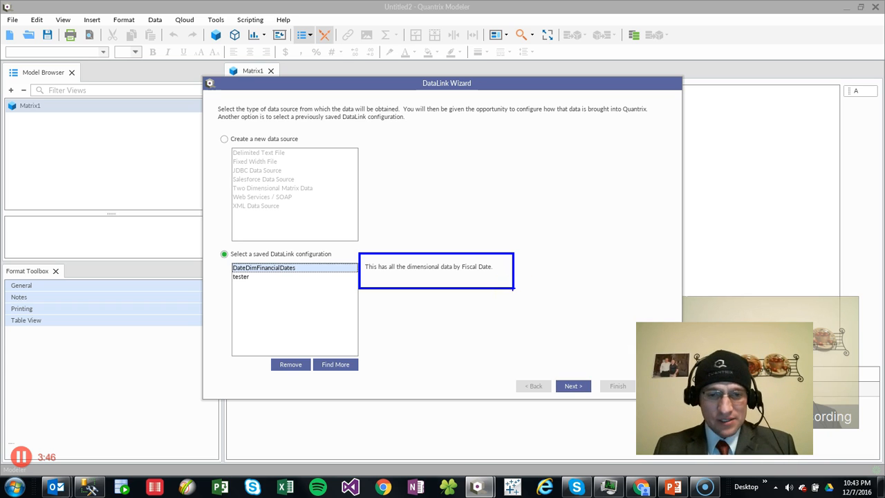
Accept the saved connection, query columns and Two Dimensional Matrix destination, and finish the import without saving the configuration again.
left_click(574, 385)
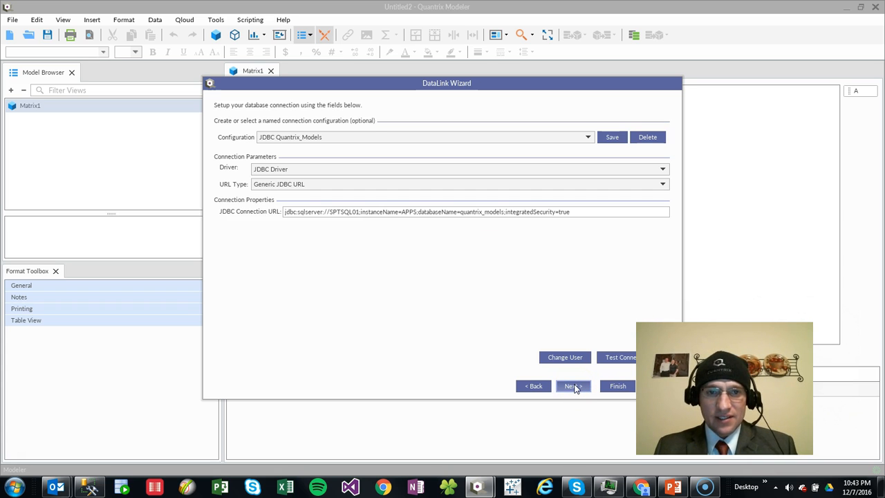
left_click(573, 385)
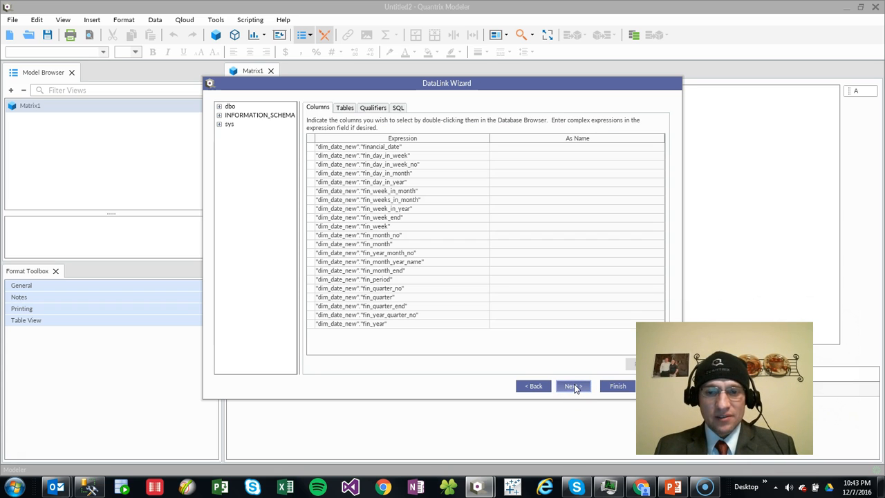
left_click(573, 386)
left_click(573, 385)
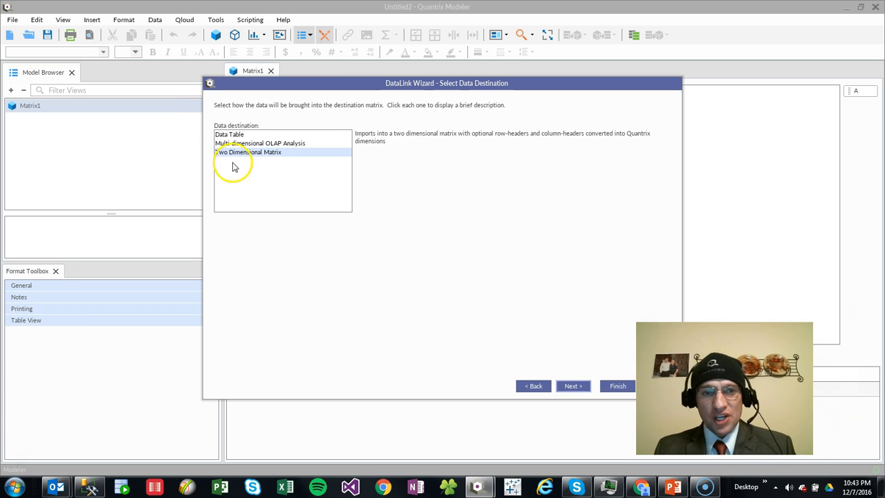
left_click(577, 386)
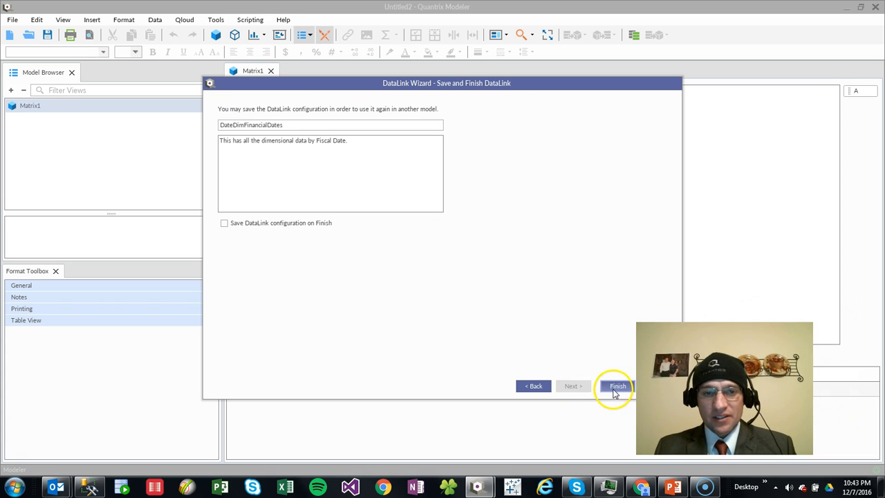
left_click(614, 389)
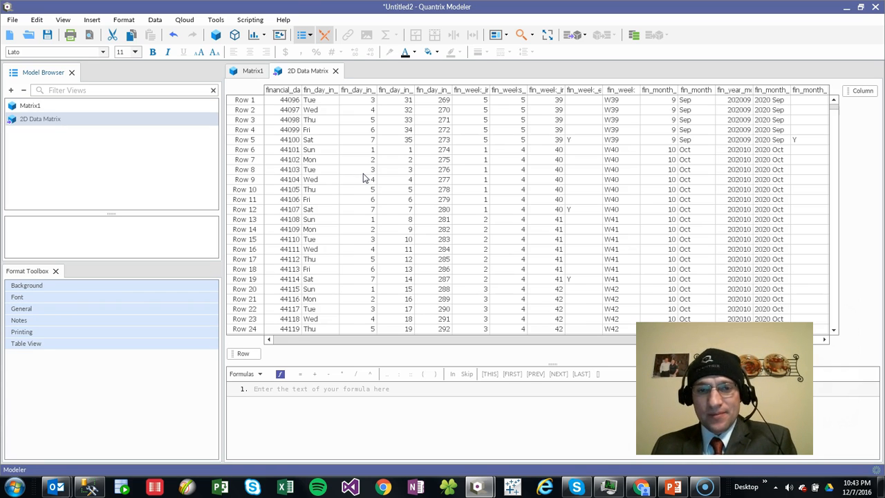
Move the Untitled2 window aside to compare its 2D Data Matrix with the one in Untitled1, and maximize it again.
left_click_drag(298, 7, 345, 163)
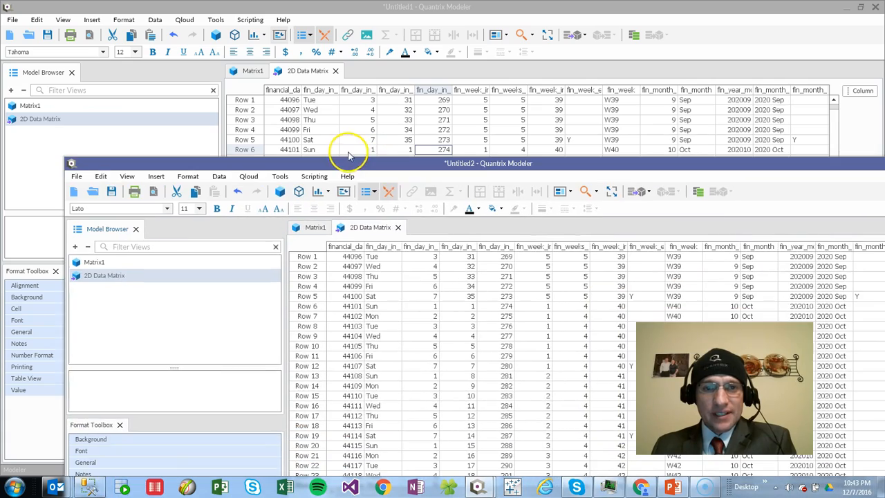
left_click_drag(404, 188, 339, 104)
double_click(339, 104)
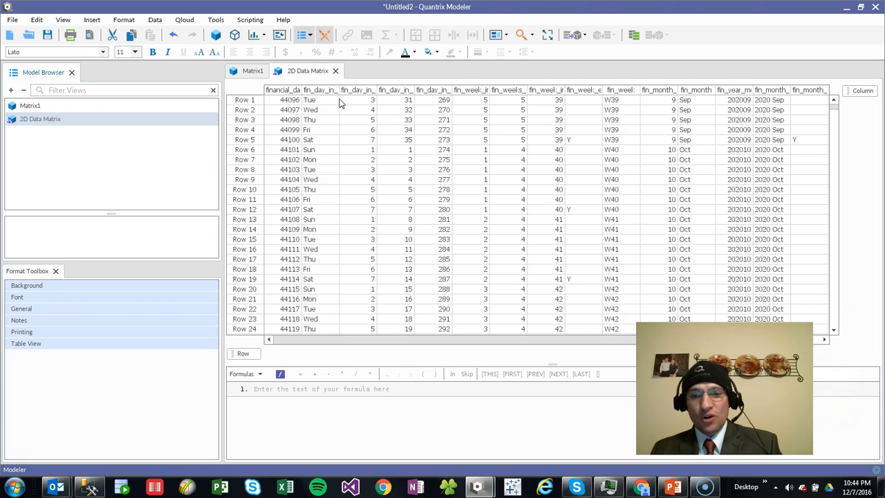
Switch to the PowerPoint presentation on saving the DataLink configuration for future use.
key("alt+Tab")
key("alt+Tab")
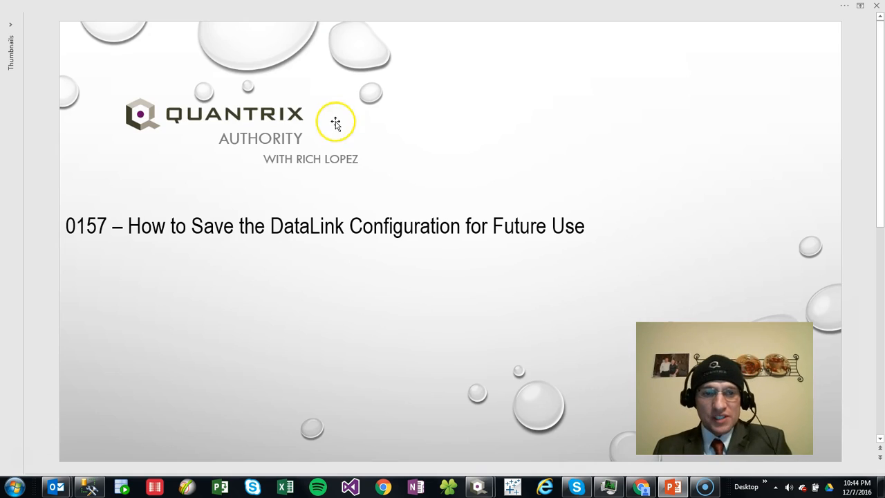